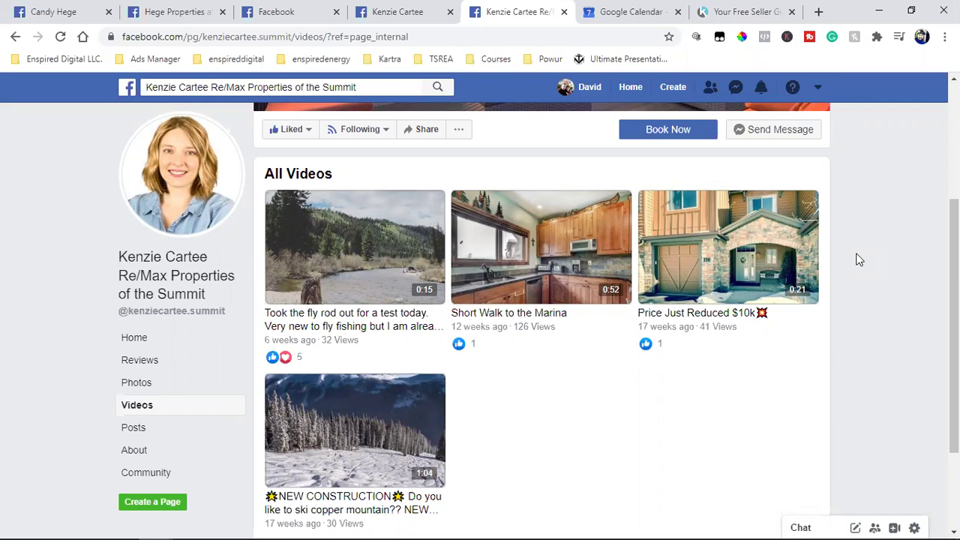
Open the TSREA Clients ads account and go to the list of Pages in its business settings
{"action": "left_click", "coordinate": [139, 338]}
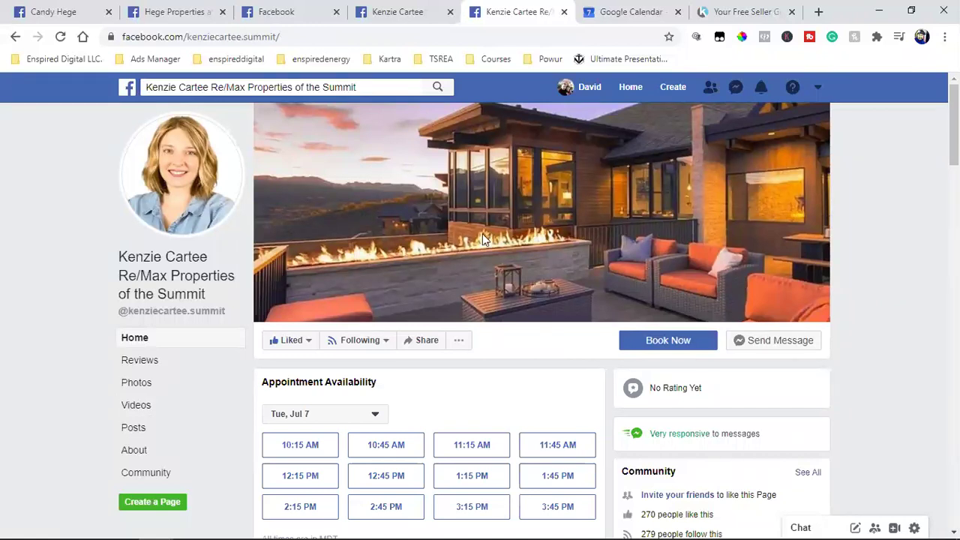
{"action": "left_click", "coordinate": [723, 15]}
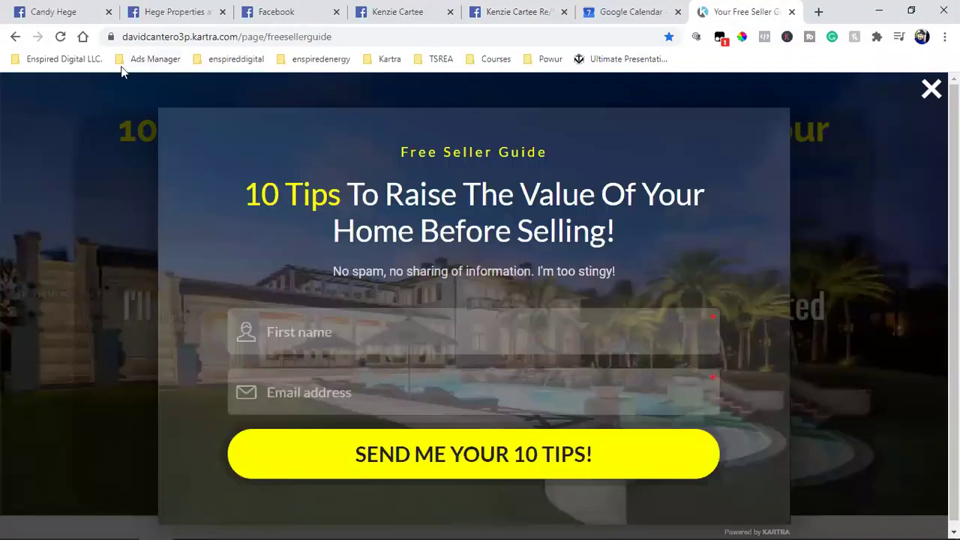
{"action": "left_click", "coordinate": [155, 59]}
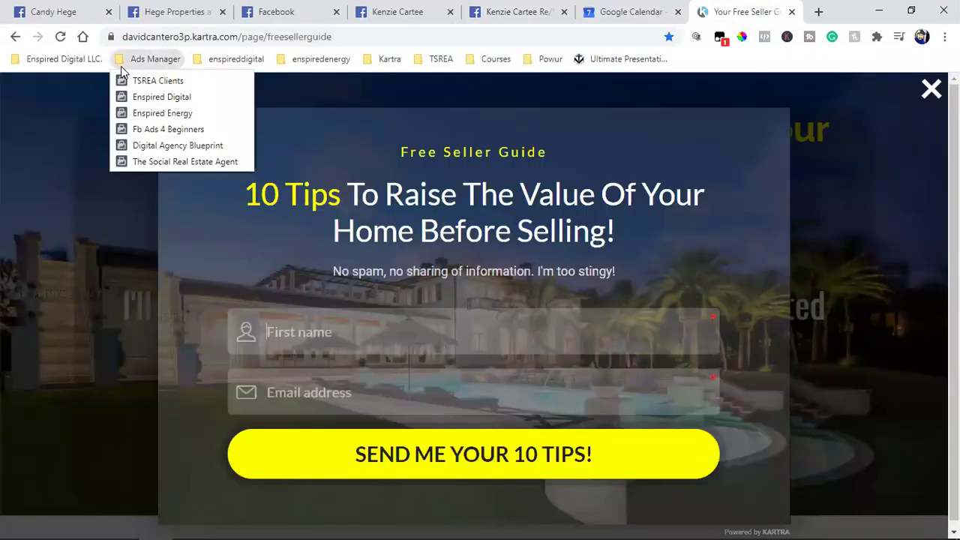
{"action": "left_click", "coordinate": [168, 80]}
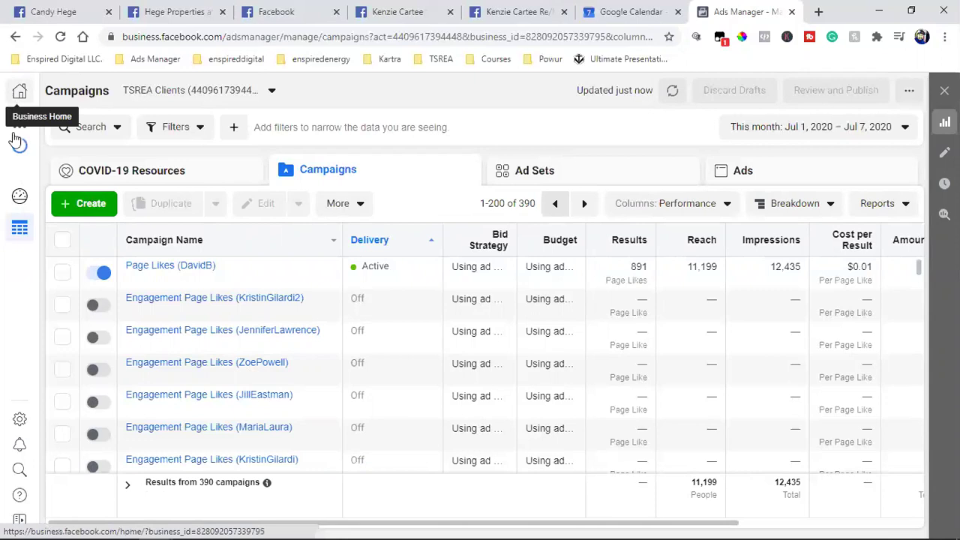
{"action": "left_click", "coordinate": [19, 421]}
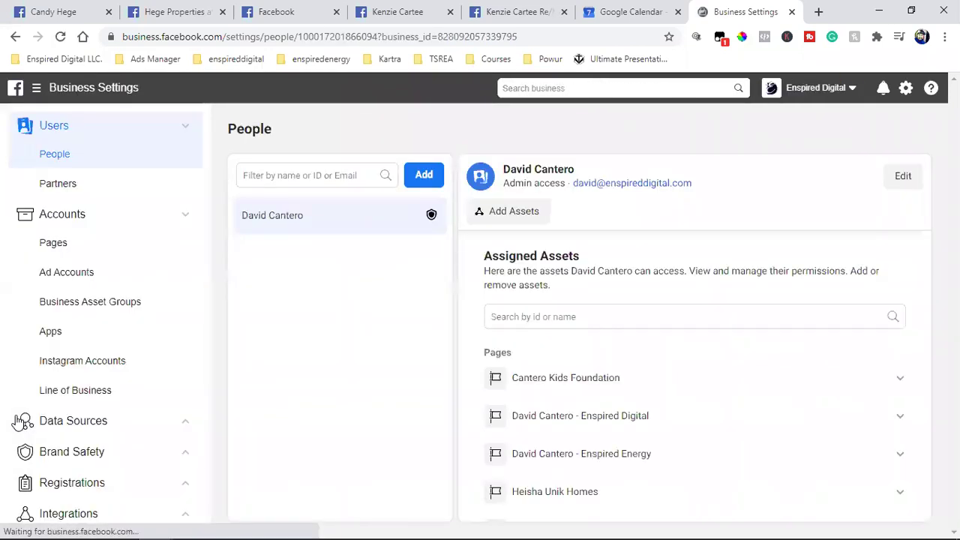
{"action": "left_click", "coordinate": [58, 255]}
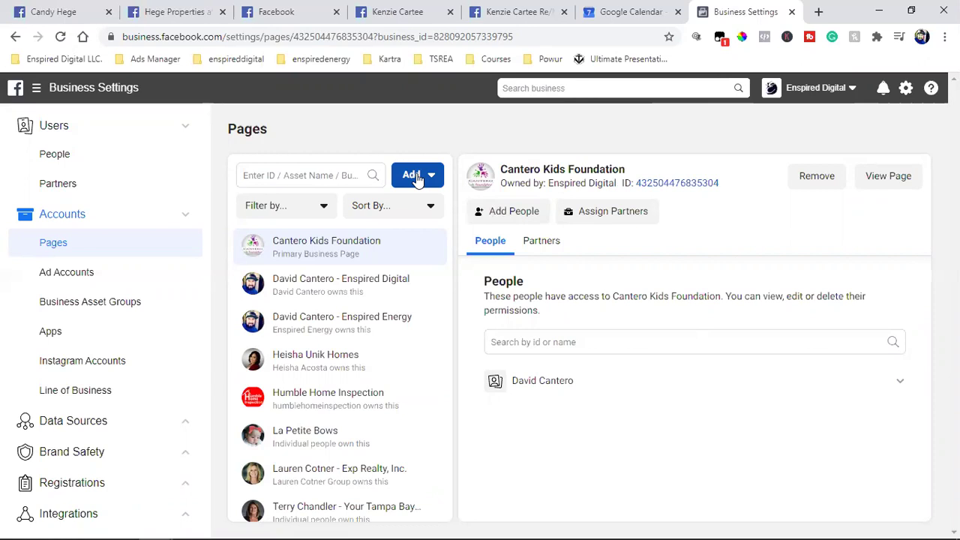
Start a request for access to a client's Facebook Page
{"action": "left_click", "coordinate": [417, 177]}
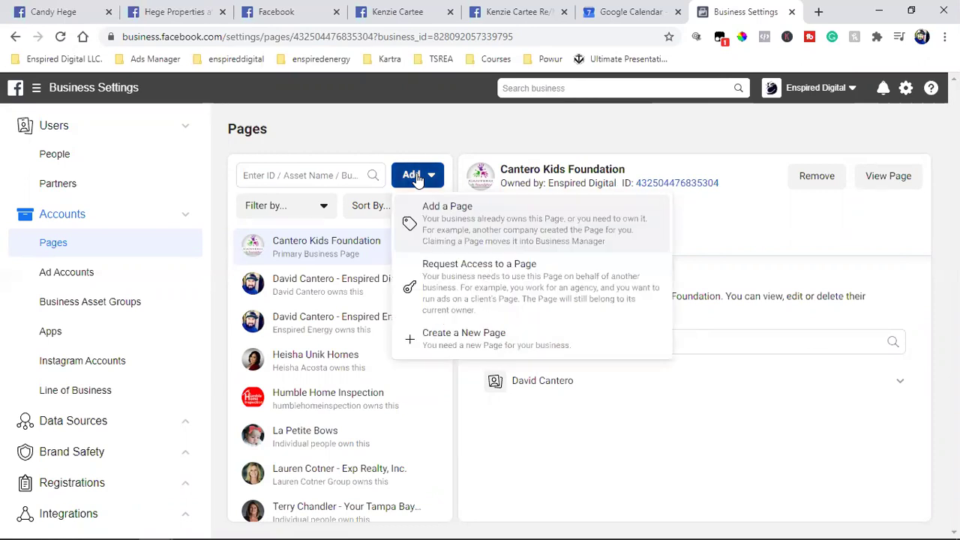
{"action": "left_click", "coordinate": [478, 278]}
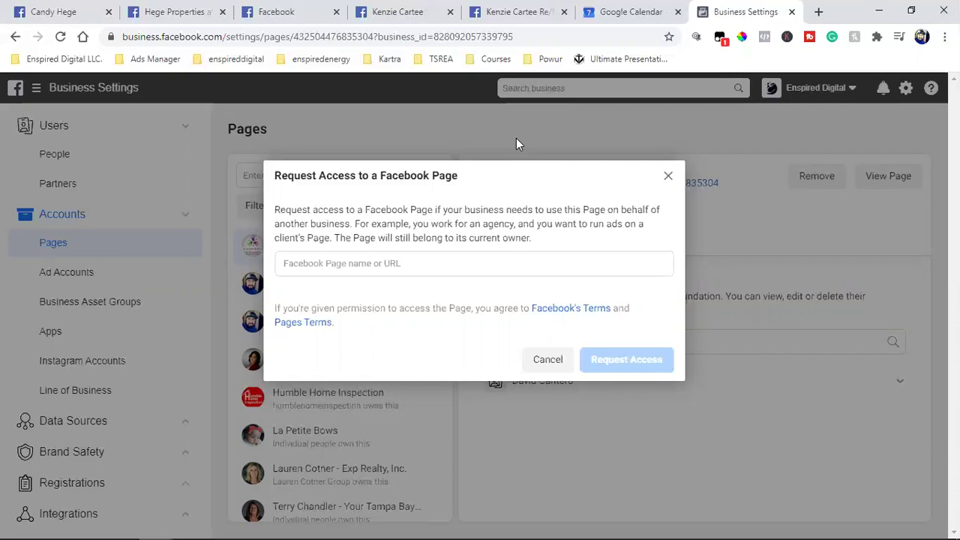
{"action": "left_click", "coordinate": [432, 272]}
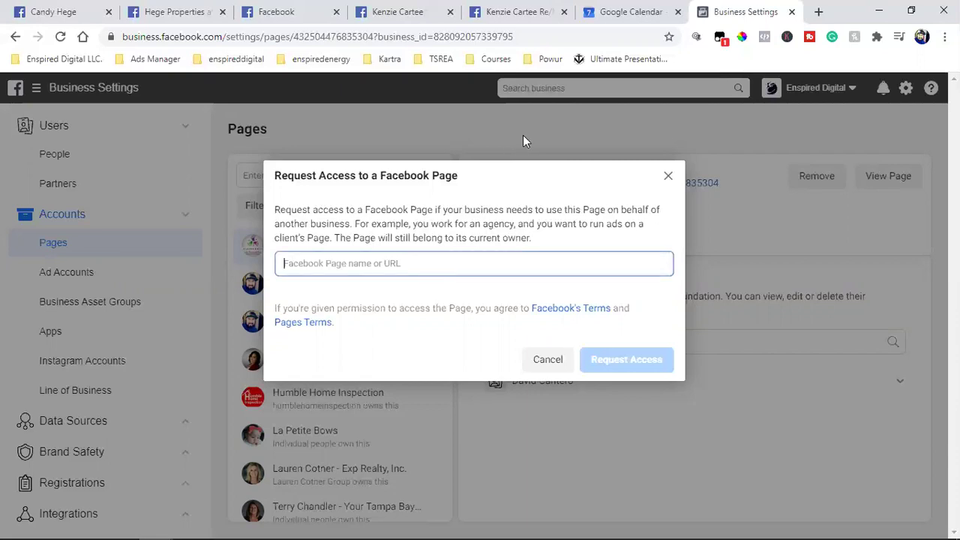
Copy the URL of the client's Re/Max Properties of the Summit page into the access request and select the matching page
{"action": "left_click", "coordinate": [522, 11]}
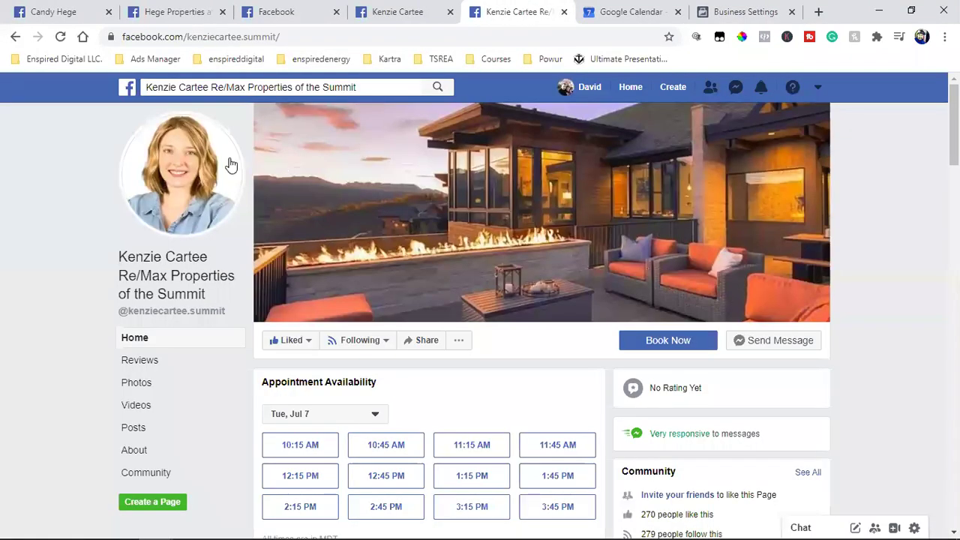
{"action": "left_click", "coordinate": [147, 341]}
{"action": "left_click", "coordinate": [231, 36]}
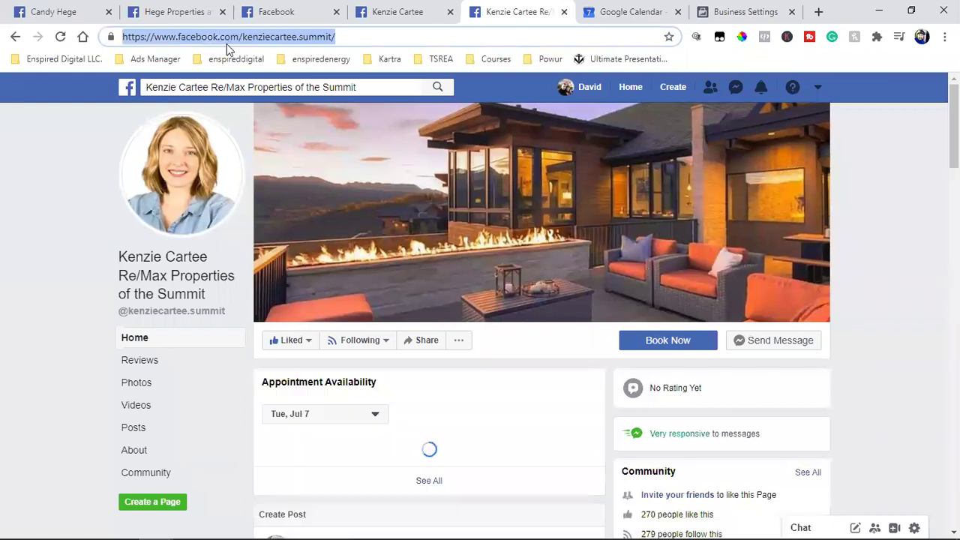
{"action": "right_click", "coordinate": [232, 38]}
{"action": "left_click", "coordinate": [268, 123]}
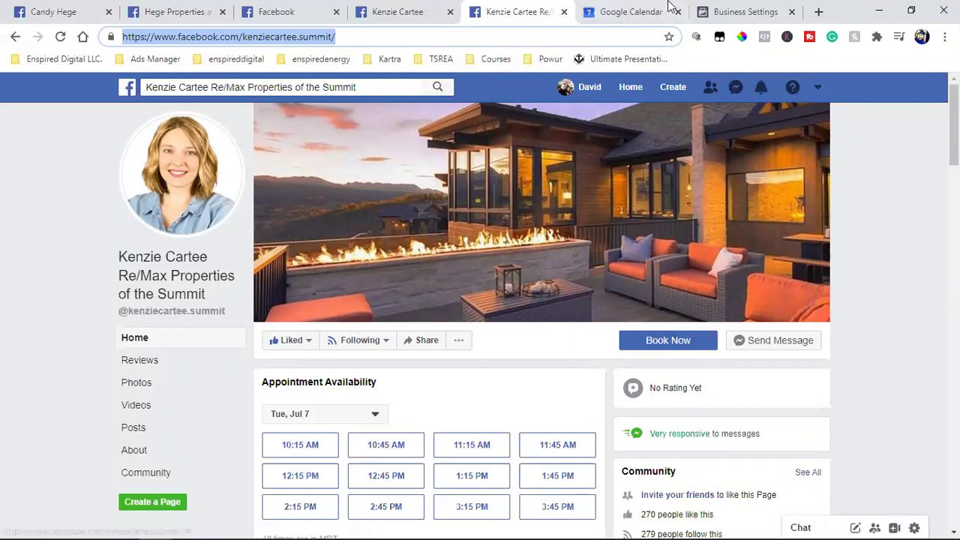
{"action": "left_click", "coordinate": [730, 9]}
{"action": "key", "text": "ctrl+v"}
{"action": "left_click", "coordinate": [452, 299]}
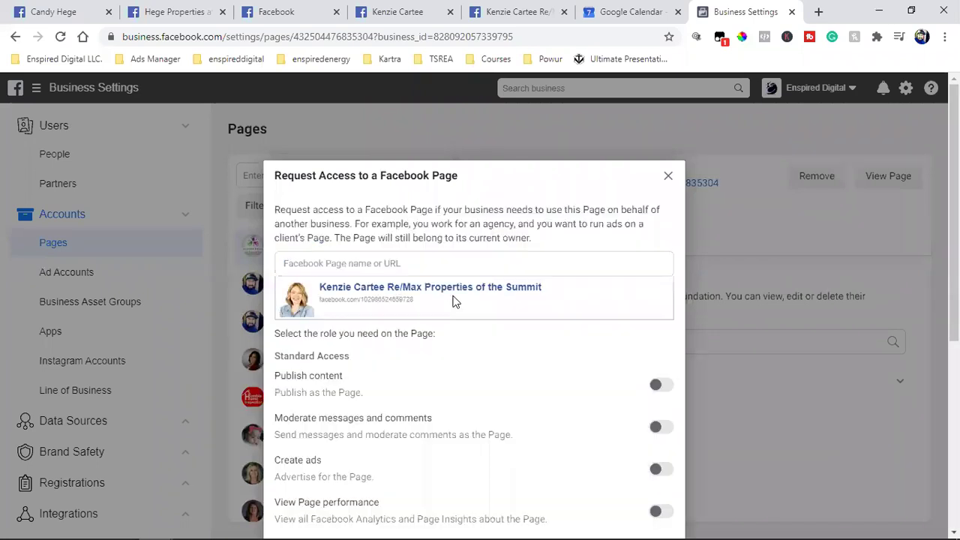
Enable Manage Page admin access for the selected page and send the access request
{"action": "scroll", "coordinate": [452, 300], "scroll_direction": "down", "scroll_amount": 5}
{"action": "left_click", "coordinate": [661, 336]}
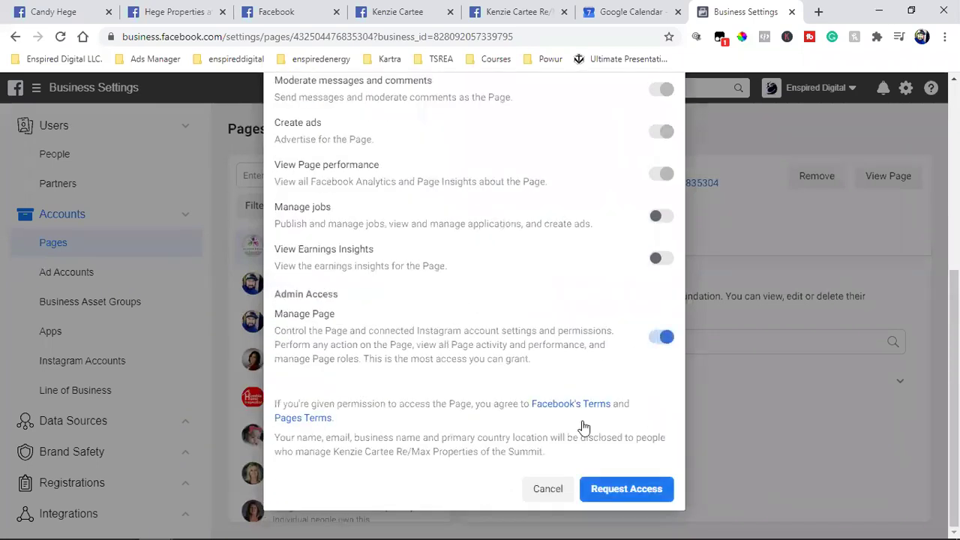
{"action": "left_click", "coordinate": [609, 487]}
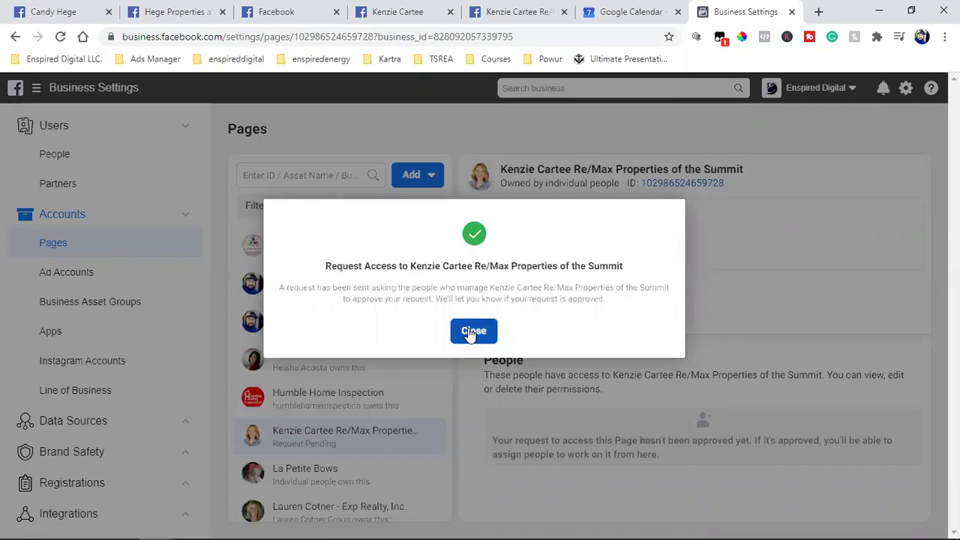
{"action": "left_click", "coordinate": [470, 331]}
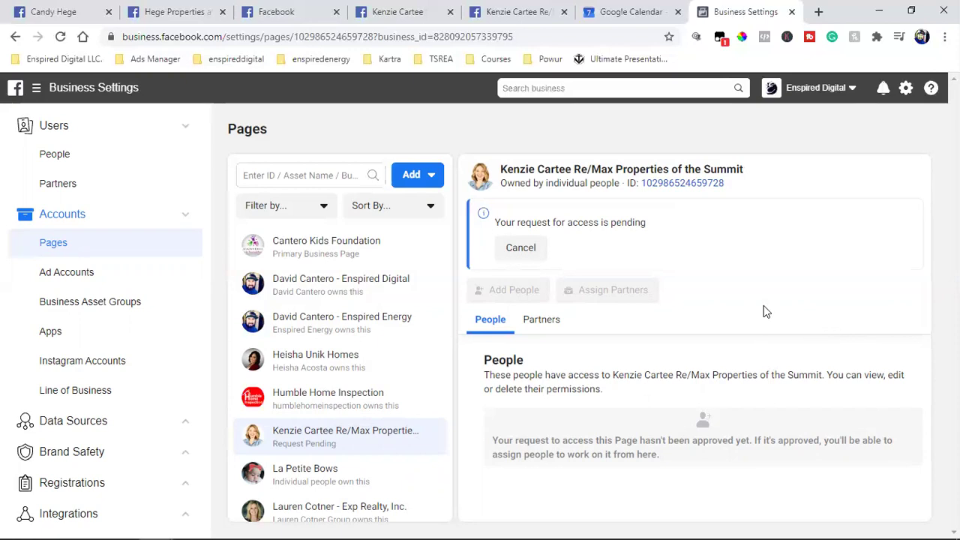
Collapse the Users settings group and close the client's personal profile, blank Facebook and Hege Properties browser tabs
{"action": "left_click", "coordinate": [66, 43]}
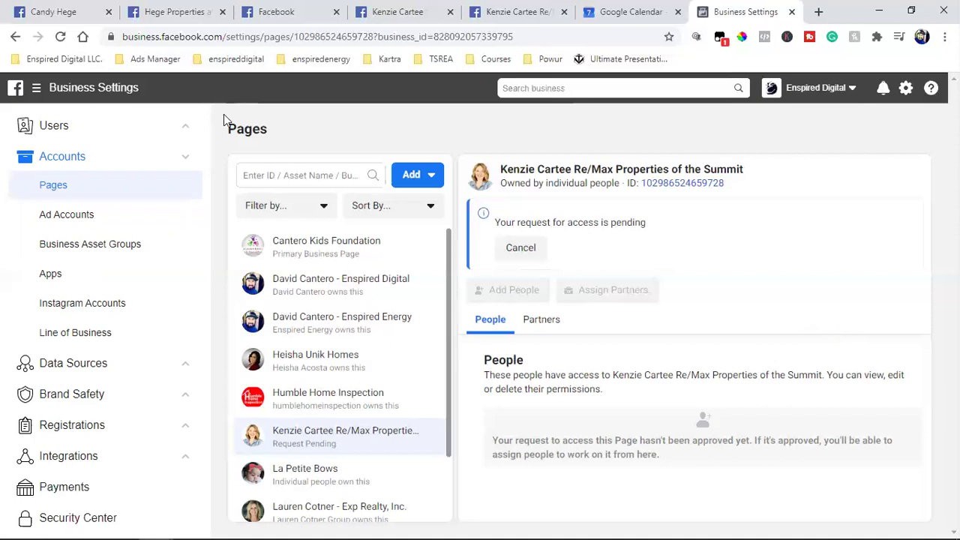
{"action": "left_click", "coordinate": [534, 9]}
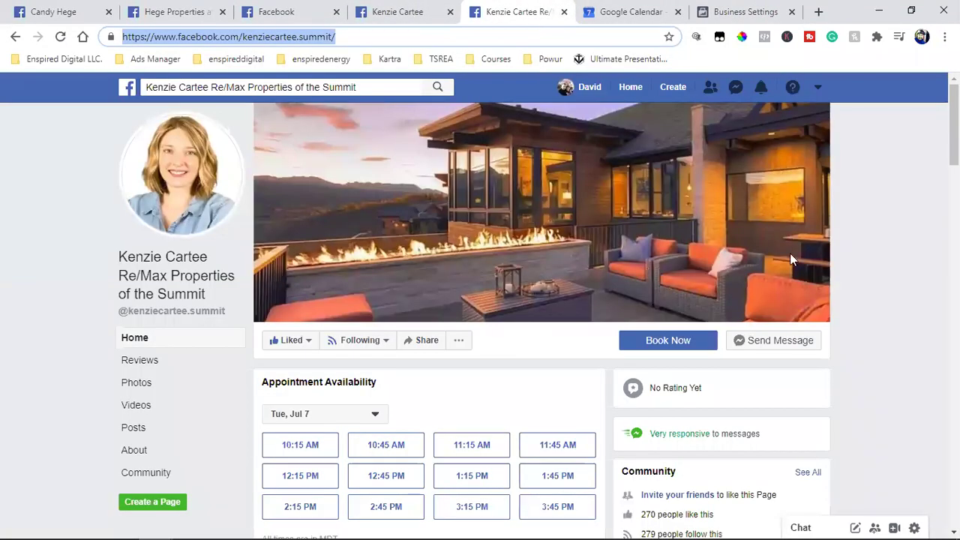
{"action": "left_click", "coordinate": [450, 13]}
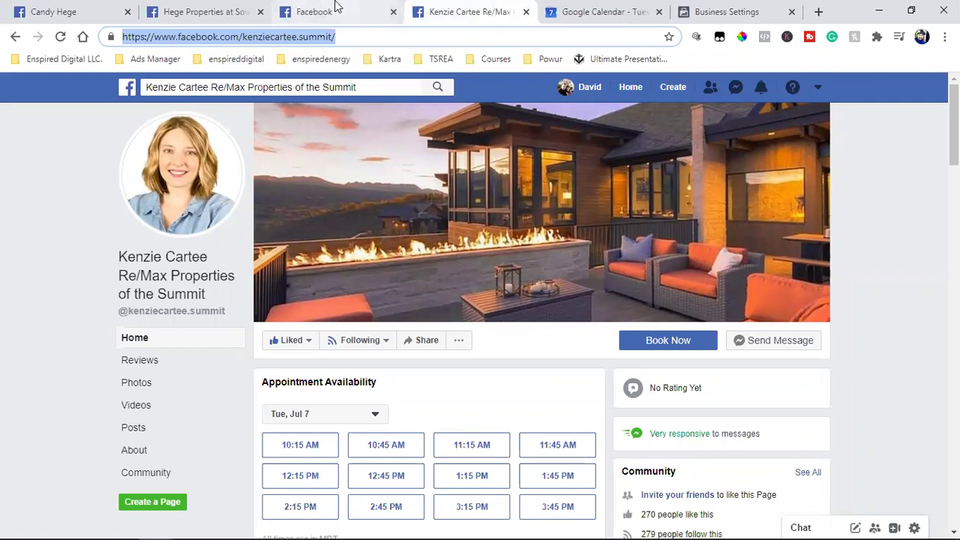
{"action": "left_click", "coordinate": [335, 6]}
{"action": "left_click", "coordinate": [393, 12]}
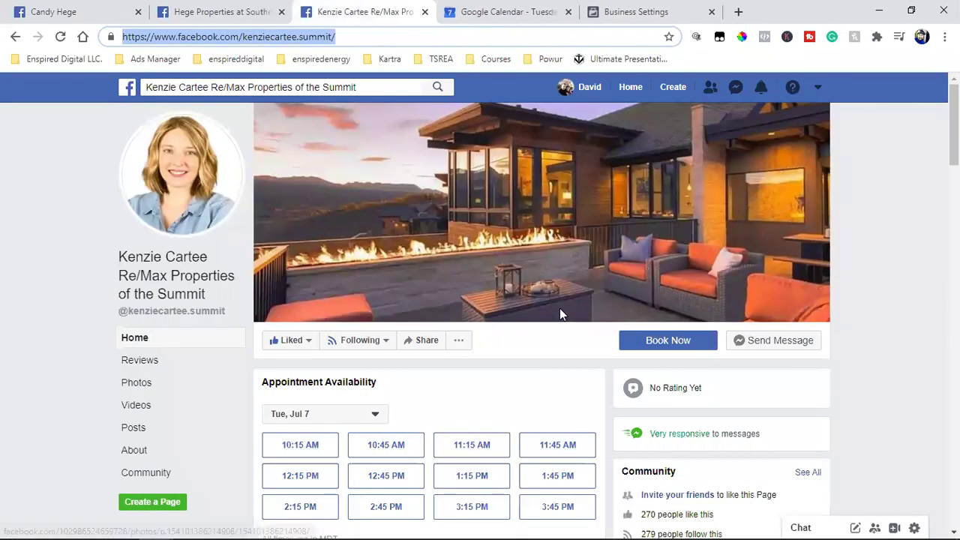
{"action": "left_click", "coordinate": [282, 12]}
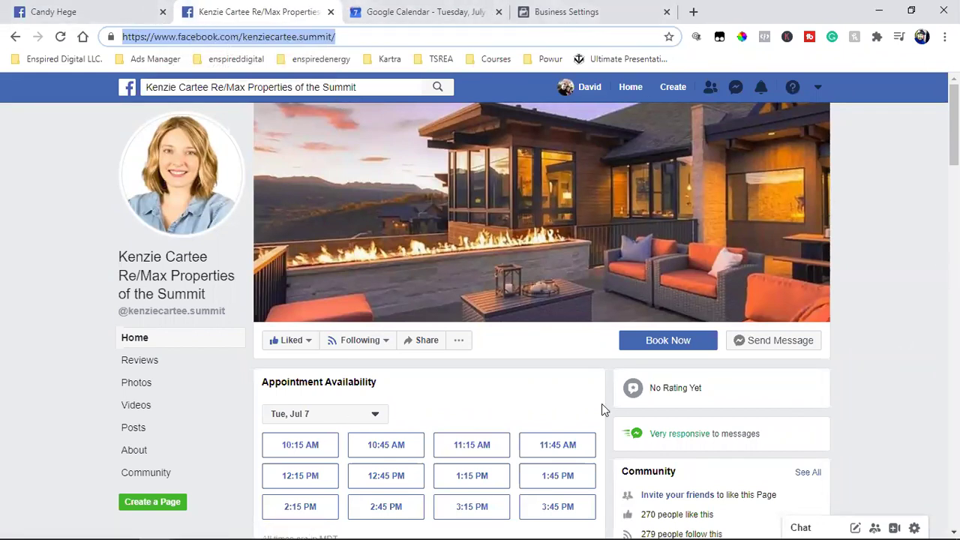
{"action": "left_click", "coordinate": [883, 283]}
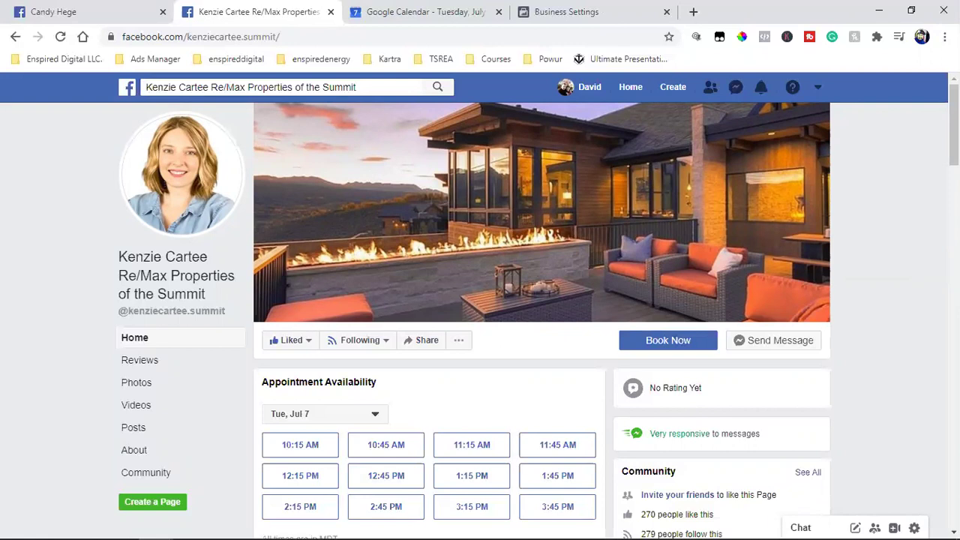
Assign the business's only listed person to the Re/Max Properties of the Summit page with Manage Page permission
{"action": "left_click", "coordinate": [594, 9]}
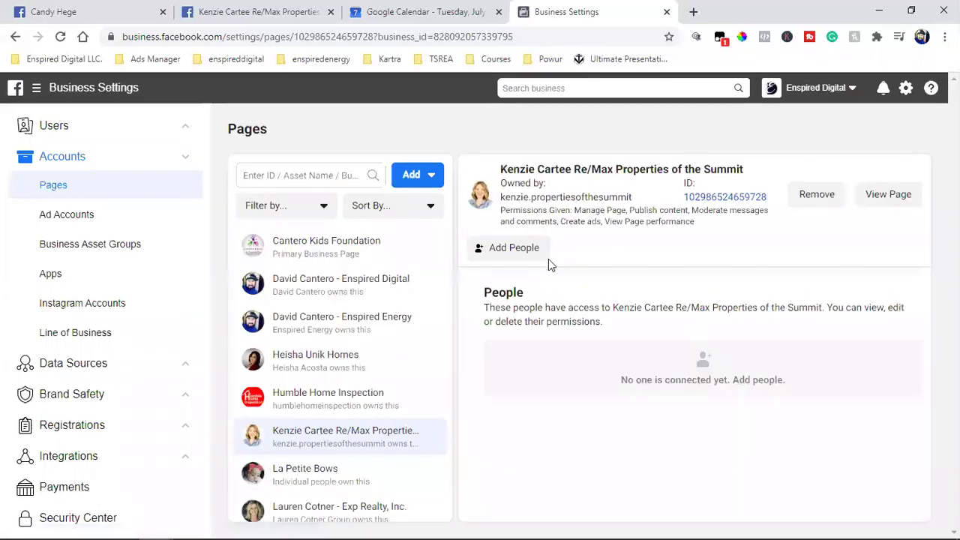
{"action": "left_click", "coordinate": [515, 247]}
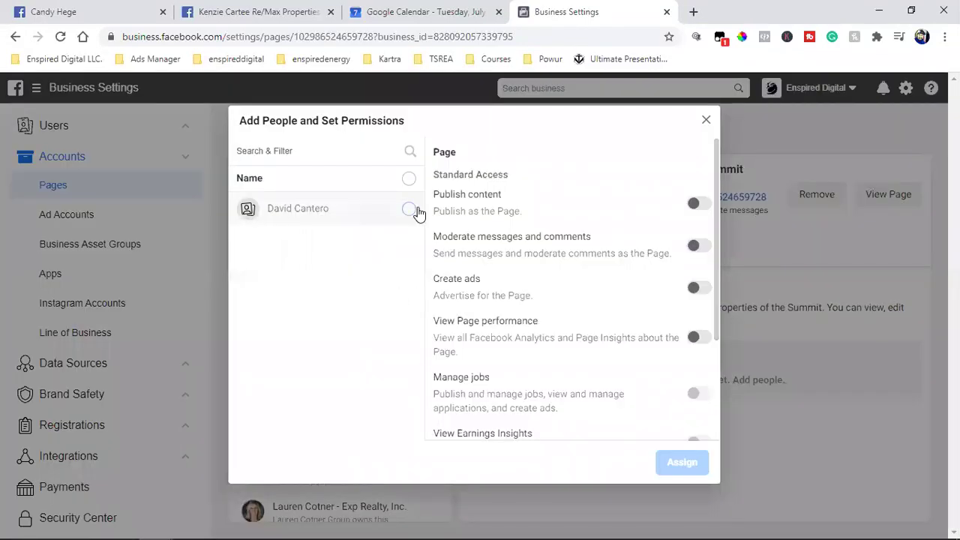
{"action": "left_click", "coordinate": [409, 209]}
{"action": "scroll", "coordinate": [570, 300], "scroll_direction": "down", "scroll_amount": 2}
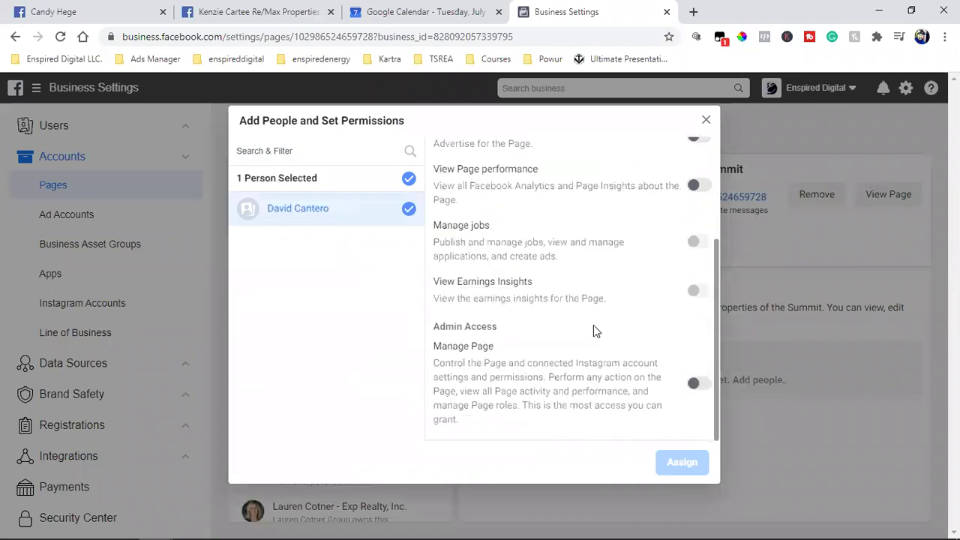
{"action": "left_click", "coordinate": [701, 384]}
{"action": "left_click", "coordinate": [690, 462]}
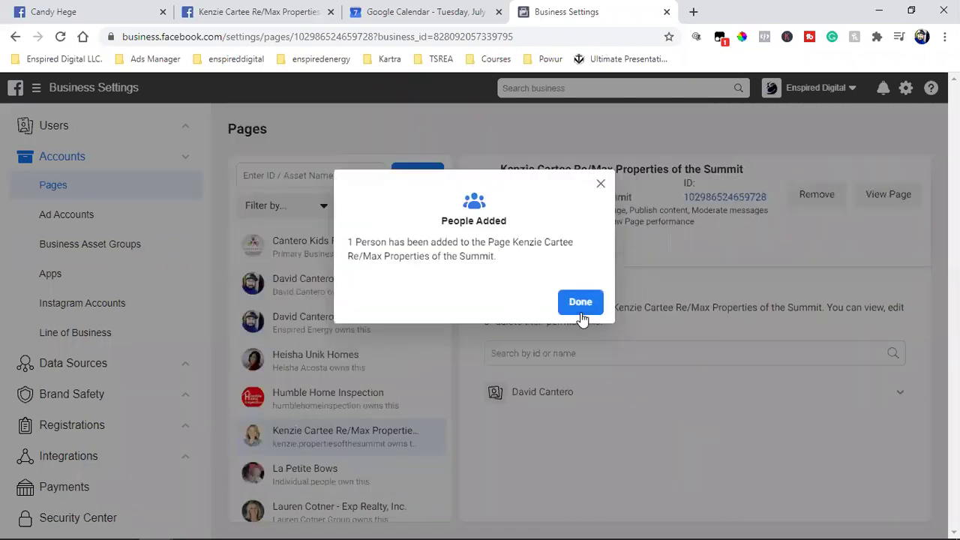
{"action": "left_click", "coordinate": [580, 302]}
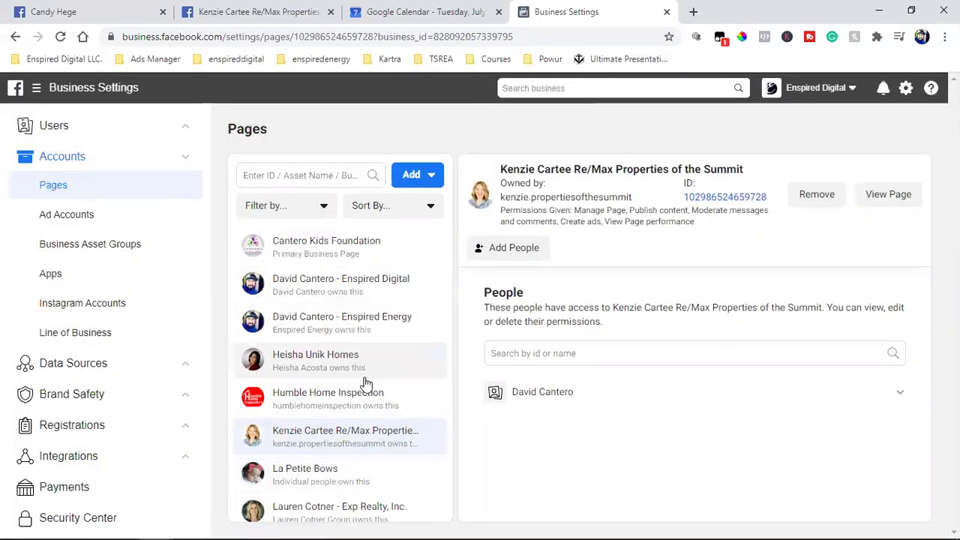
Check how many people like the Re/Max Properties of the Summit page in its Community section
{"action": "left_click", "coordinate": [244, 11]}
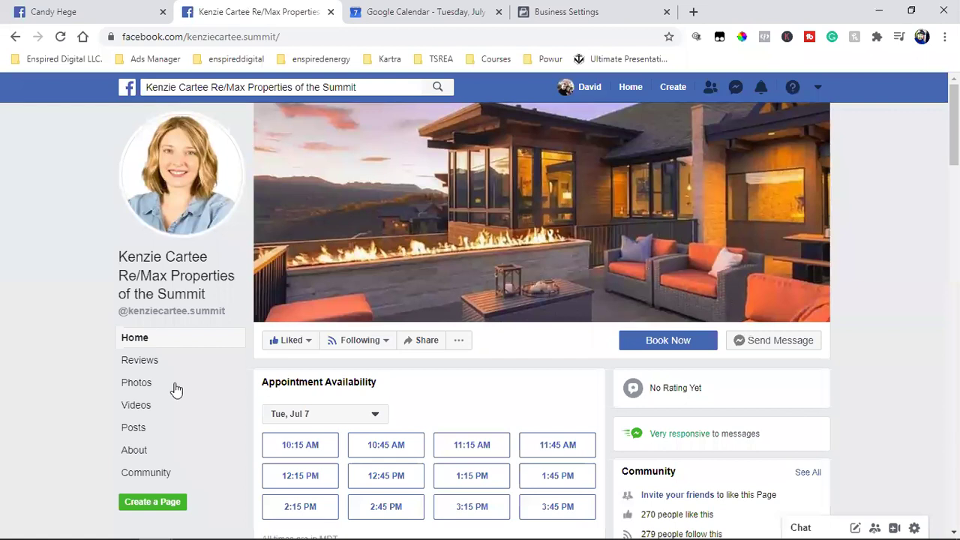
{"action": "scroll", "coordinate": [47, 341], "scroll_direction": "down", "scroll_amount": 2}
{"action": "scroll", "coordinate": [220, 321], "scroll_direction": "up", "scroll_amount": 2}
{"action": "scroll", "coordinate": [874, 295], "scroll_direction": "down", "scroll_amount": 4}
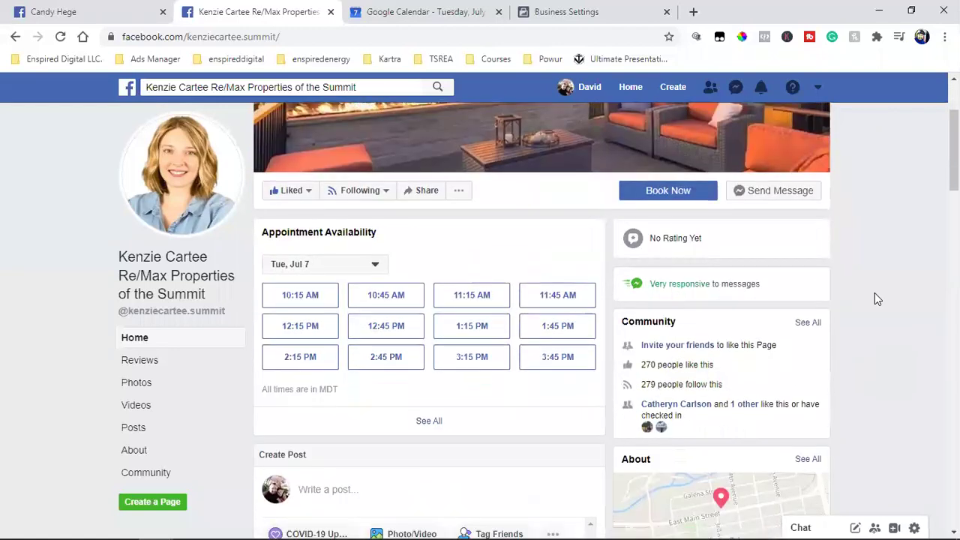
{"action": "double_click", "coordinate": [651, 233]}
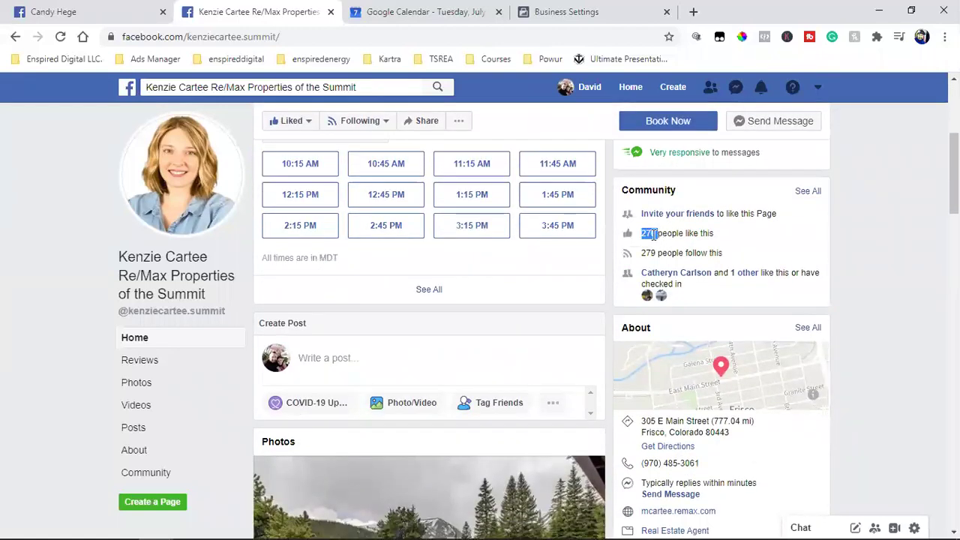
{"action": "left_click", "coordinate": [868, 237]}
Open the Hege Properties page from the agent's profile intro and check its number of page likes
{"action": "left_click", "coordinate": [122, 7]}
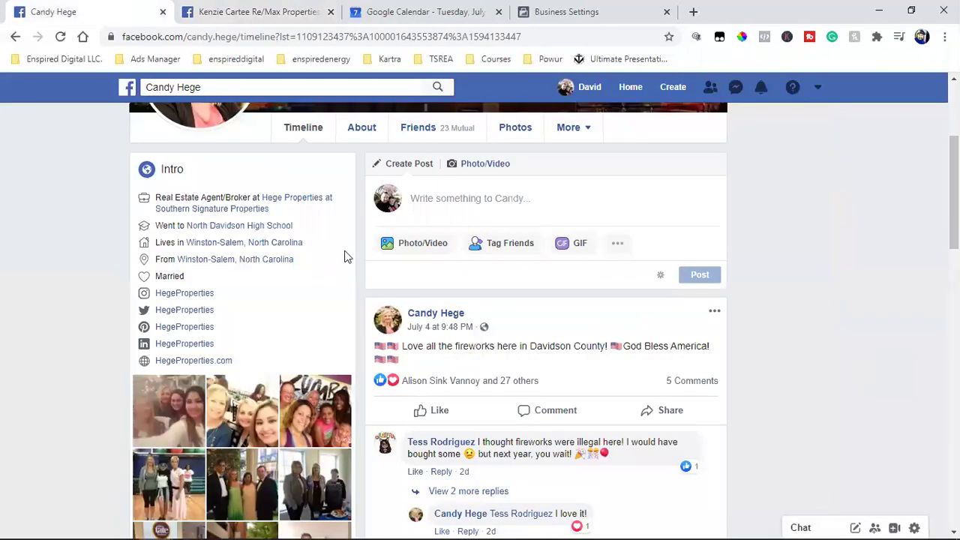
{"action": "left_click", "coordinate": [292, 198]}
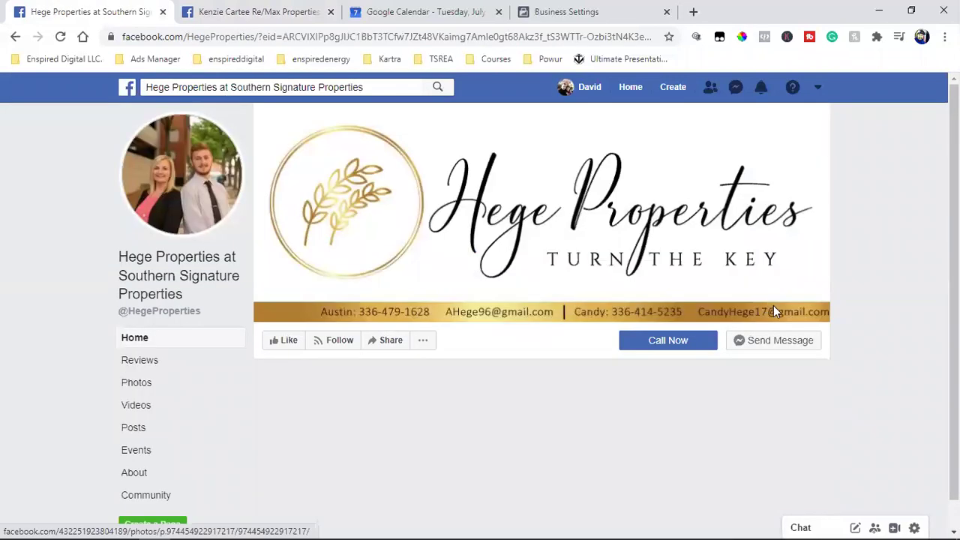
{"action": "scroll", "coordinate": [878, 338], "scroll_direction": "down", "scroll_amount": 2}
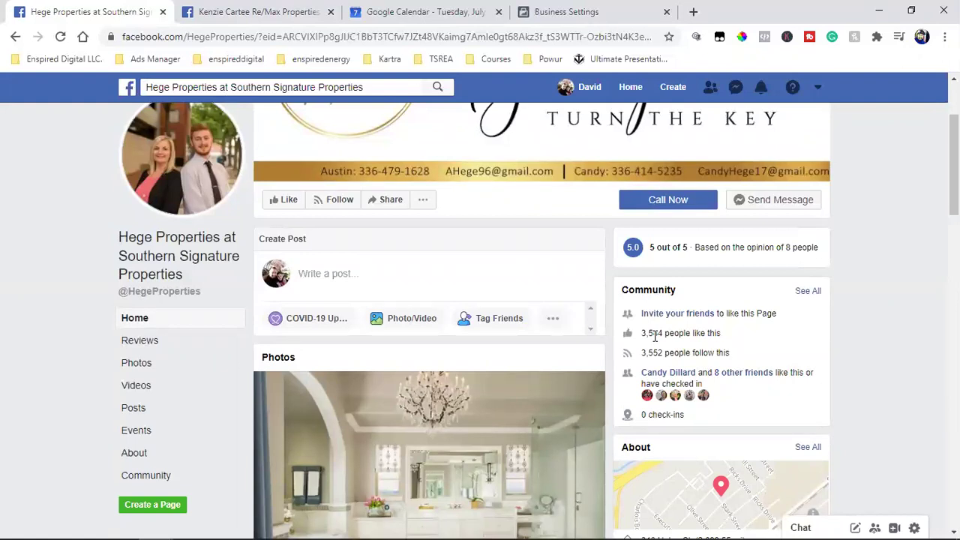
{"action": "double_click", "coordinate": [654, 335]}
{"action": "left_click", "coordinate": [884, 302]}
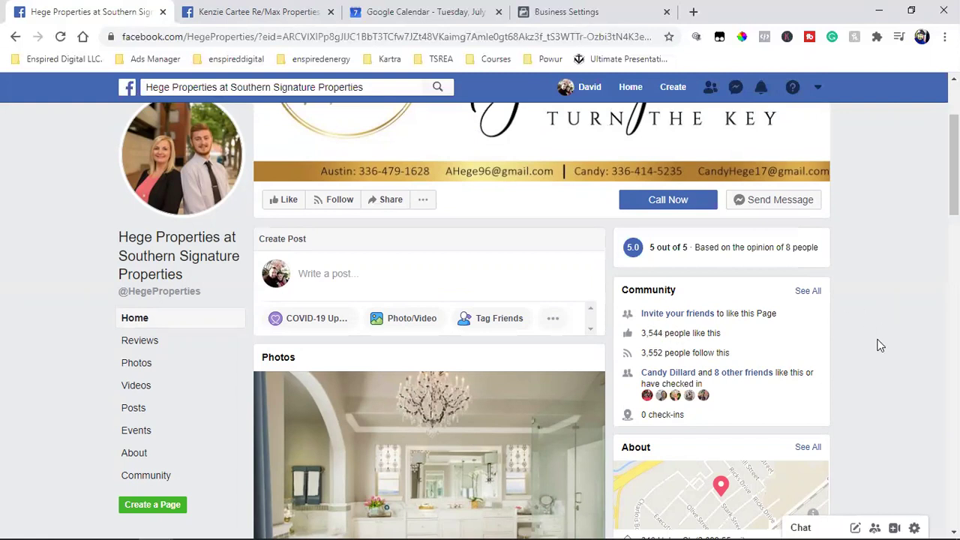